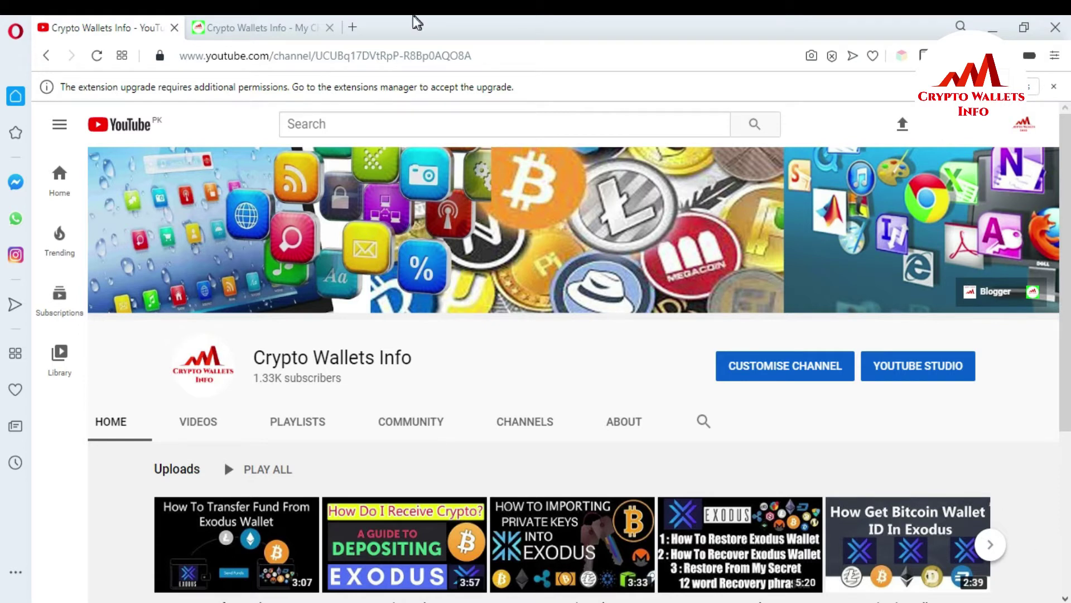
# - Switch from YouTube to the 'Crypto Wallets Info' browser tab (cryptowalletsinfo.com)
pyautogui.click(219, 25)
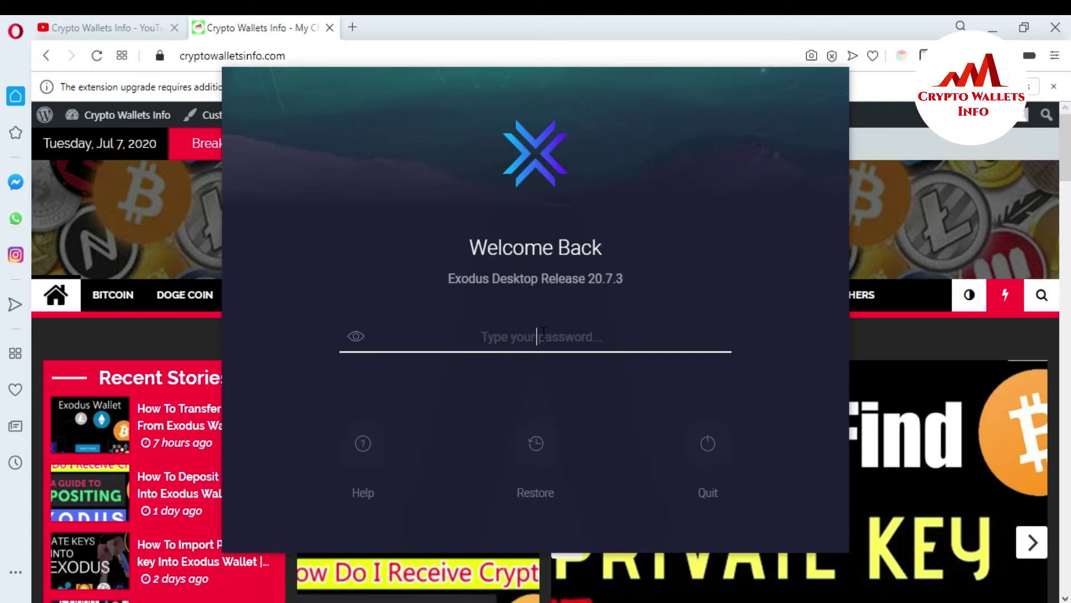
# - Try unlocking with the old wallet password, then choose Restore after it is rejected
pyautogui.write('••••••••••••••')
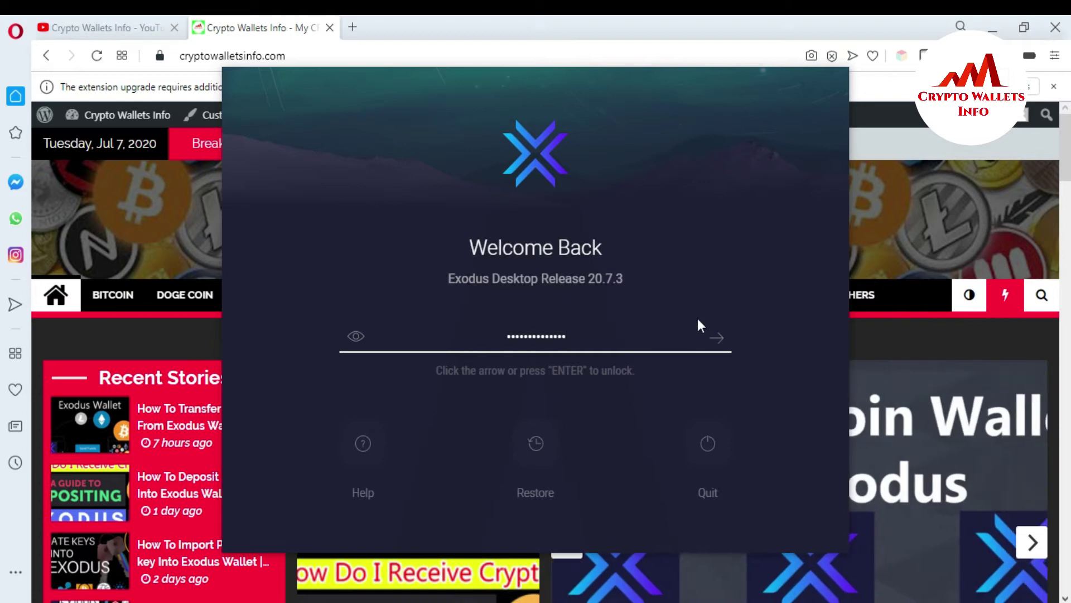
pyautogui.click(706, 342)
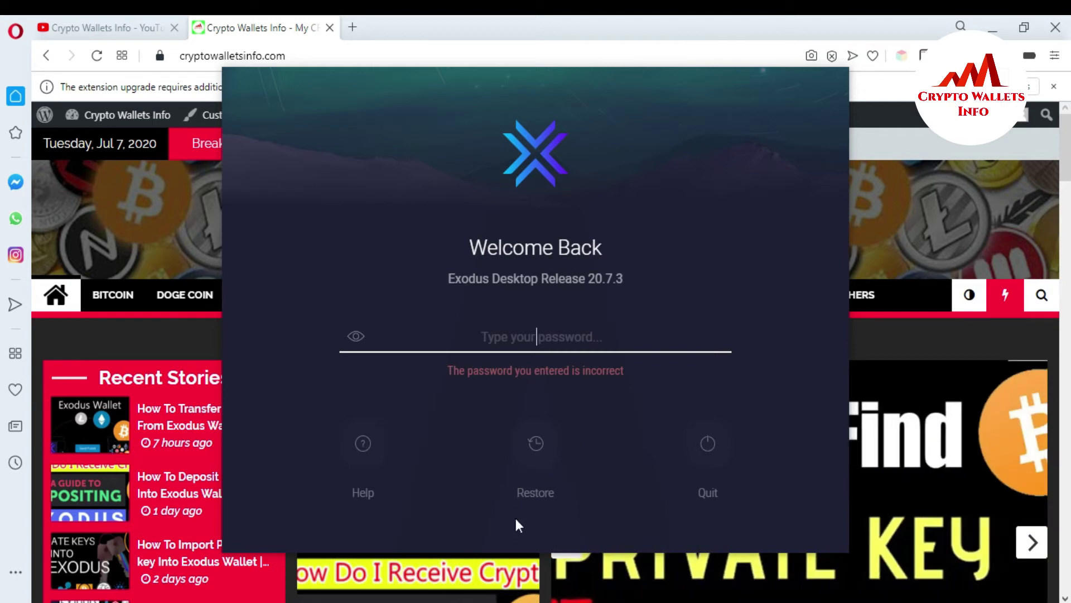
pyautogui.click(528, 493)
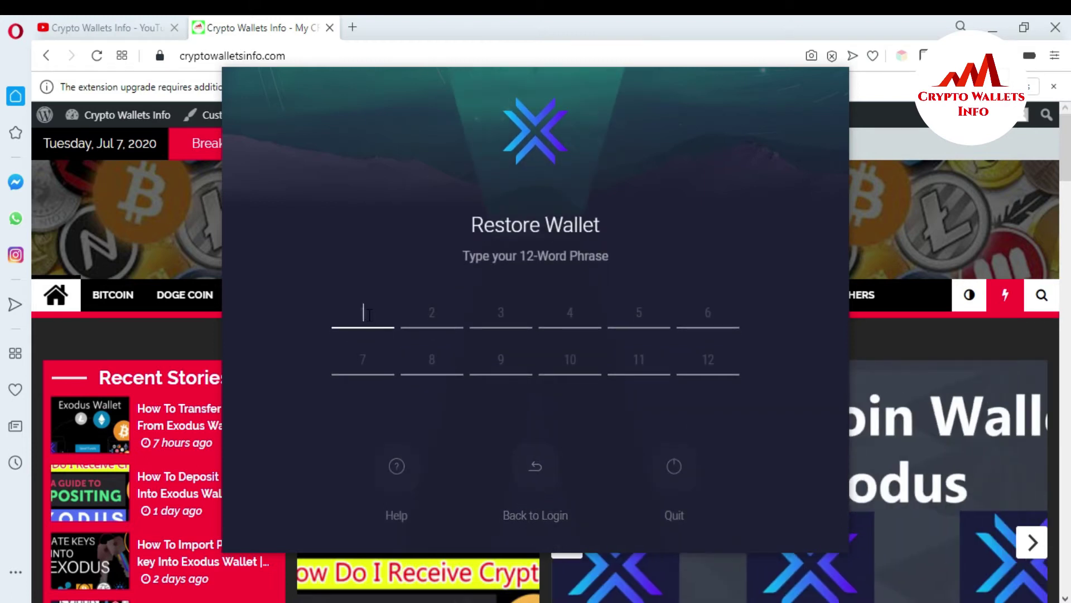
# - Bring the Notepad recovery-phrase note forward and arrange it beside the Exodus window
pyautogui.hotkey('alt', 'Tab')
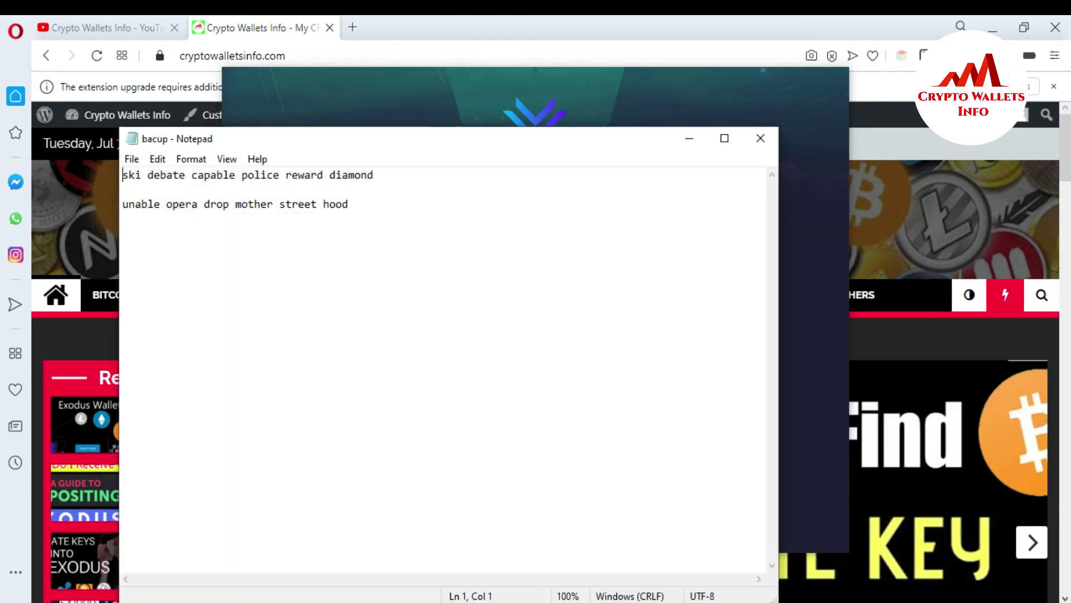
pyautogui.moveTo(440, 146); pyautogui.dragTo(1005, 116)
pyautogui.moveTo(567, 81); pyautogui.dragTo(397, 92)
# - Enter the twelve recovery words from the note and start the wallet restore
pyautogui.press('Tab')
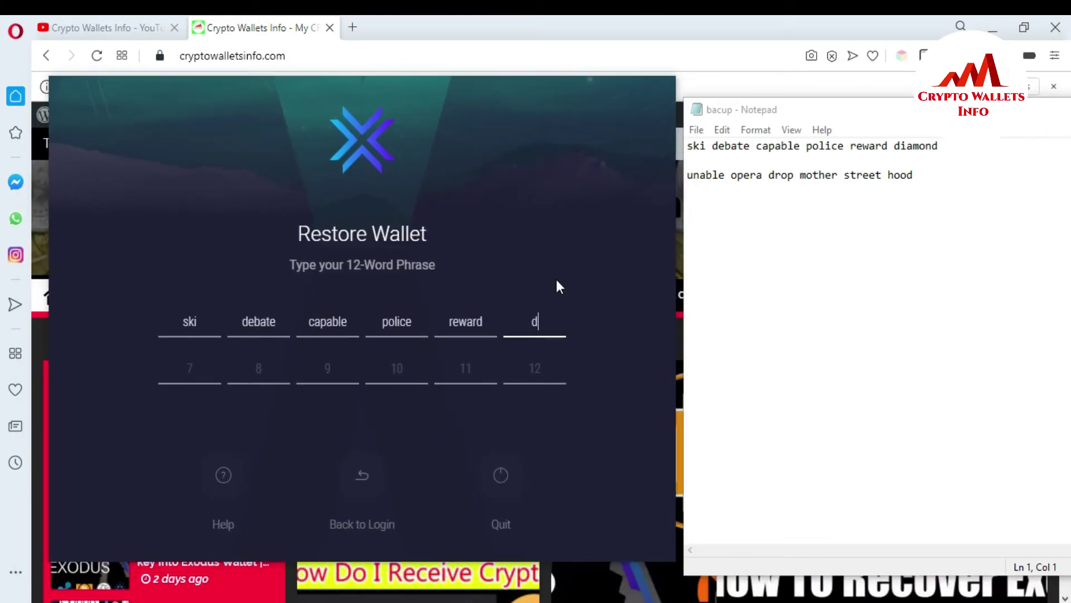
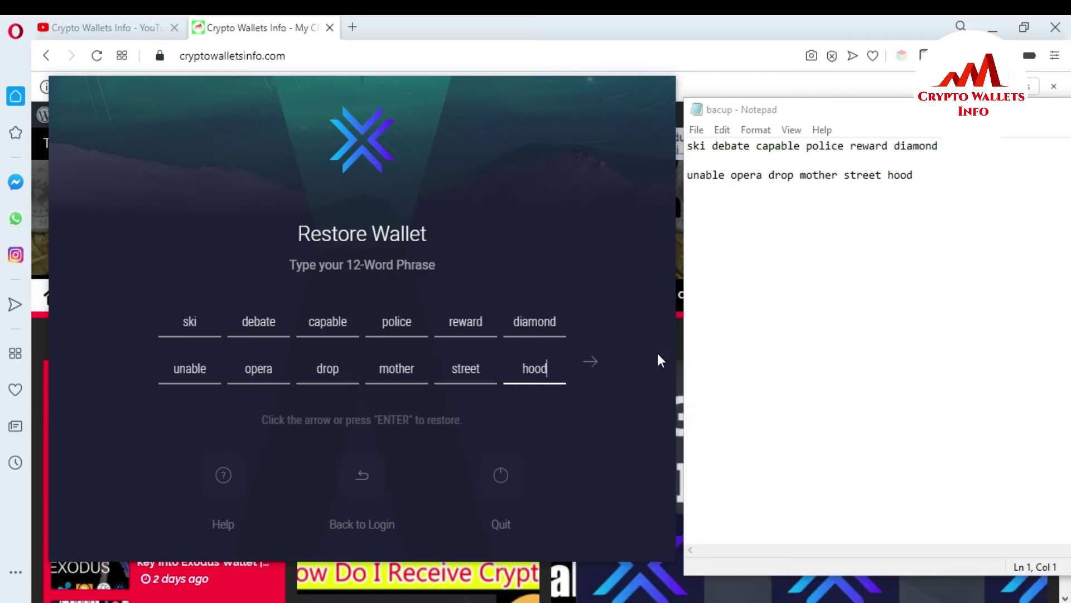
pyautogui.click(590, 362)
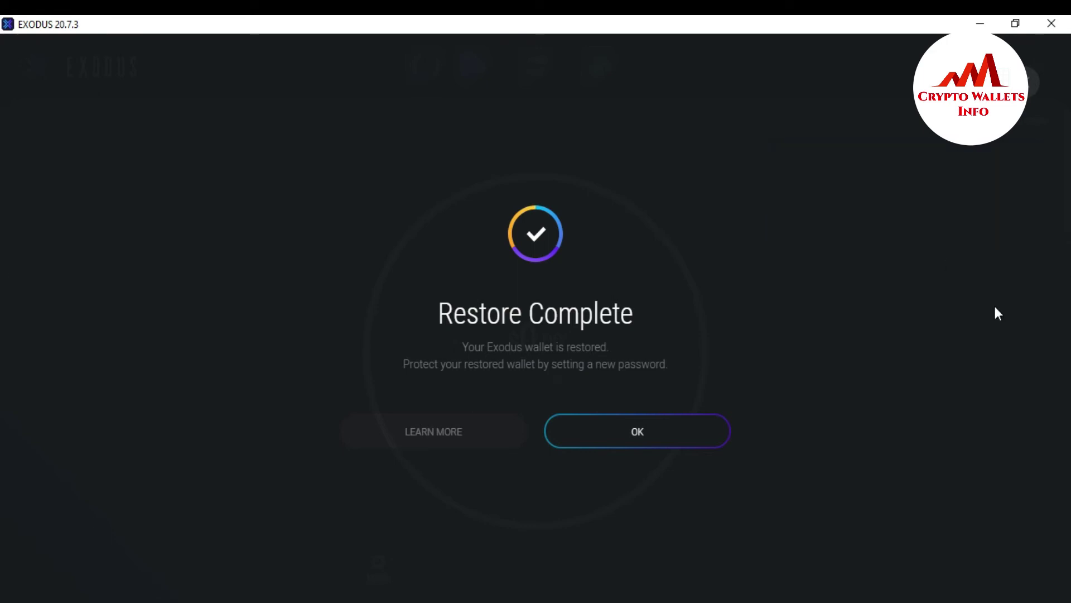
# - Acknowledge the Restore Complete message with OK
pyautogui.click(650, 424)
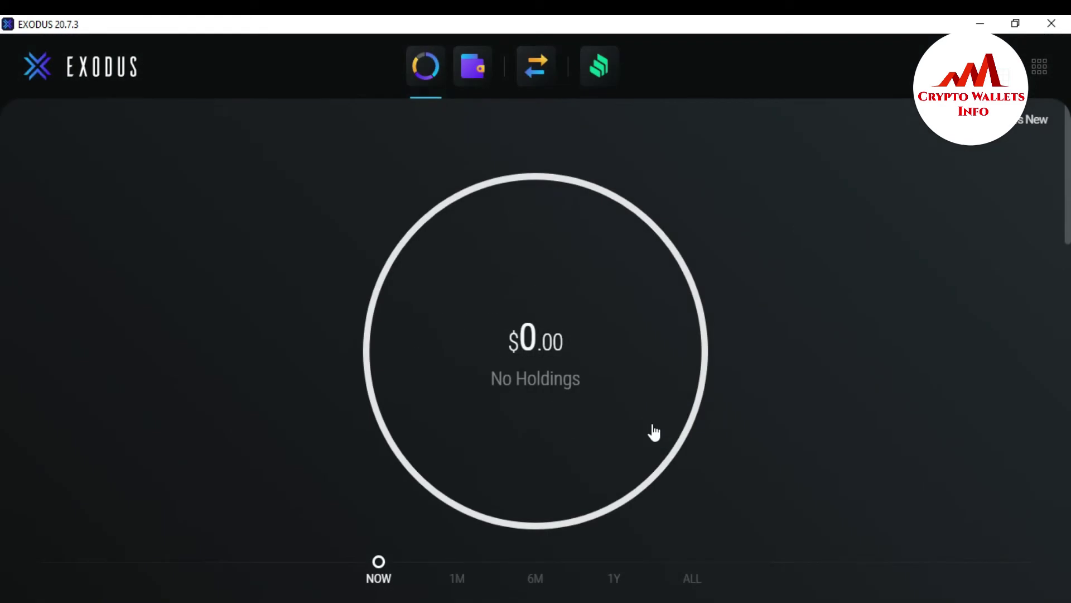
# - Create a new wallet password and retype it on the 'Memorize your password' step
pyautogui.write('axxxxxxxxx')
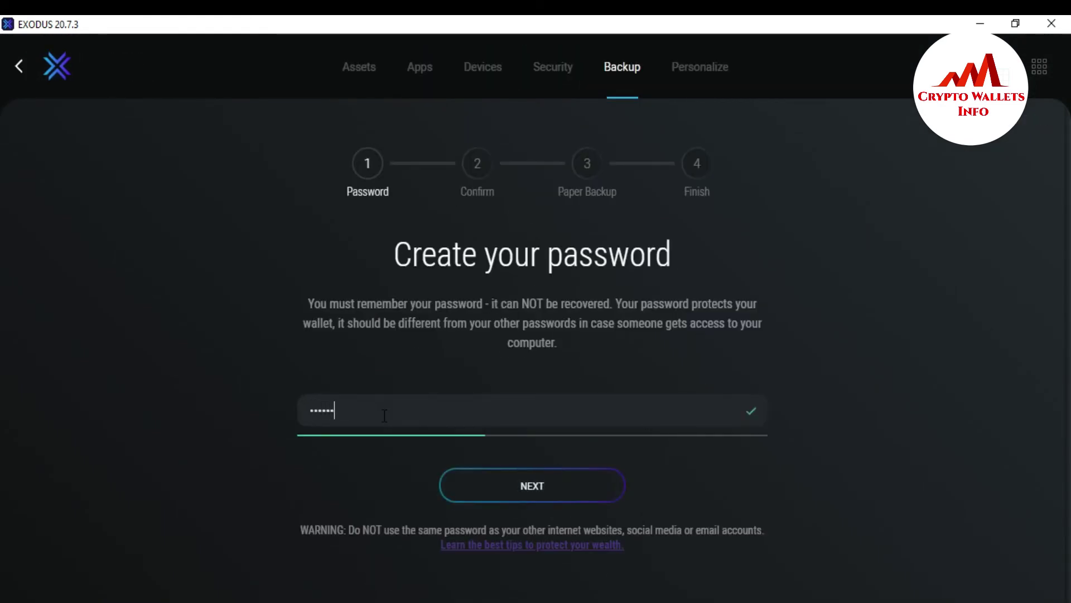
pyautogui.press('BackSpace')
pyautogui.press('BackSpace')
pyautogui.press('BackSpace')
pyautogui.press('BackSpace')
pyautogui.press('BackSpace')
pyautogui.press('BackSpace')
pyautogui.press('BackSpace')
pyautogui.press('BackSpace')
pyautogui.press('BackSpace')
pyautogui.press('BackSpace')
pyautogui.write('xxxxxxxxxxx')
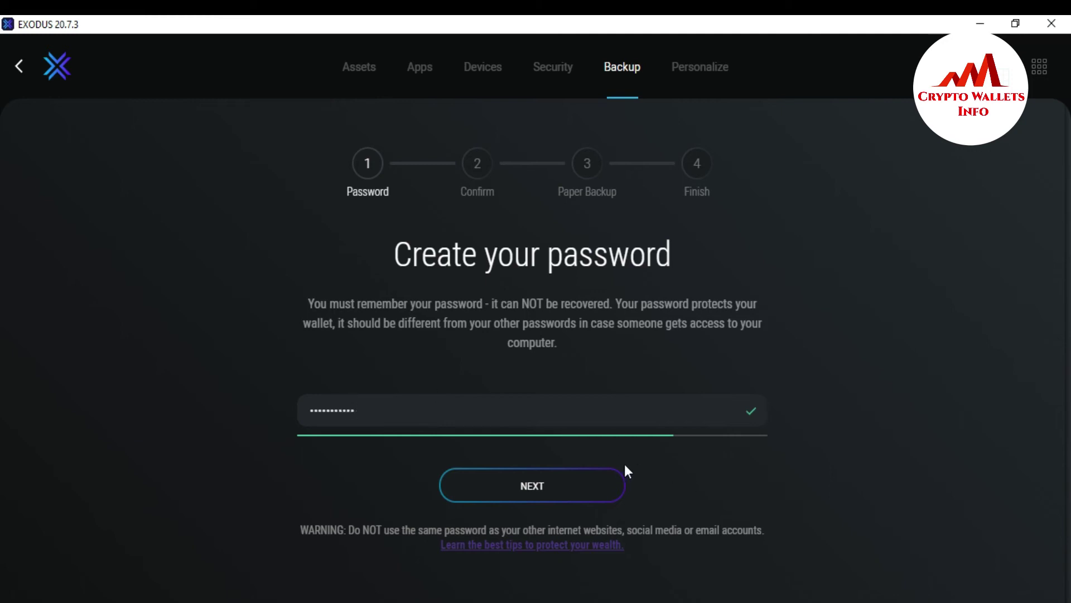
pyautogui.click(593, 471)
pyautogui.click(408, 409)
pyautogui.write('xxxxxx')
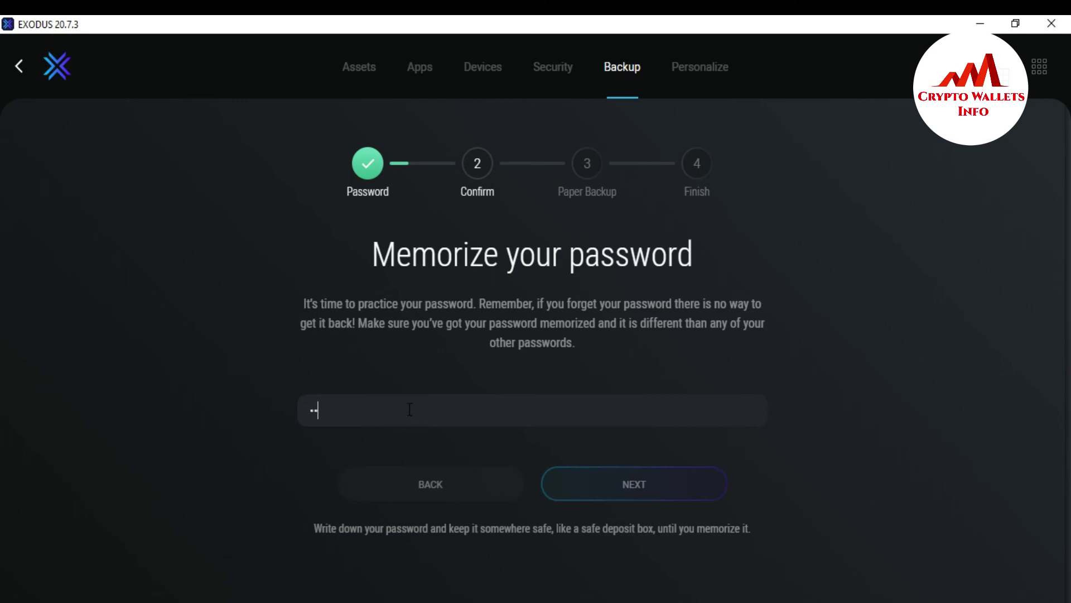
pyautogui.write('xxxxxx')
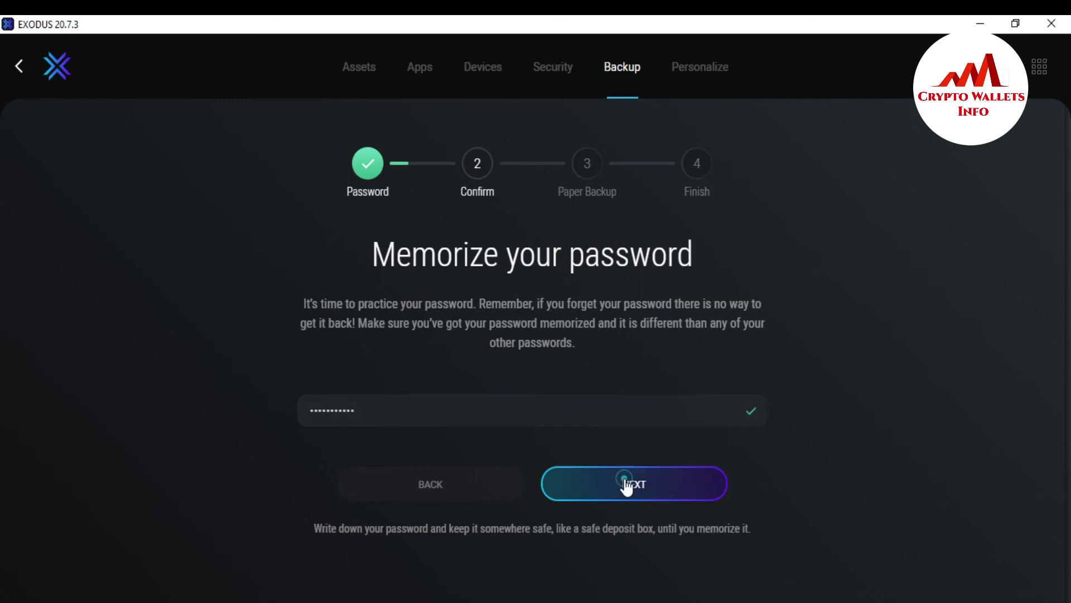
pyautogui.click(625, 480)
# - Move past the recovery phrase page, pick the correct word in the paper backup check, and finish
pyautogui.scroll(-1, 624, 477)
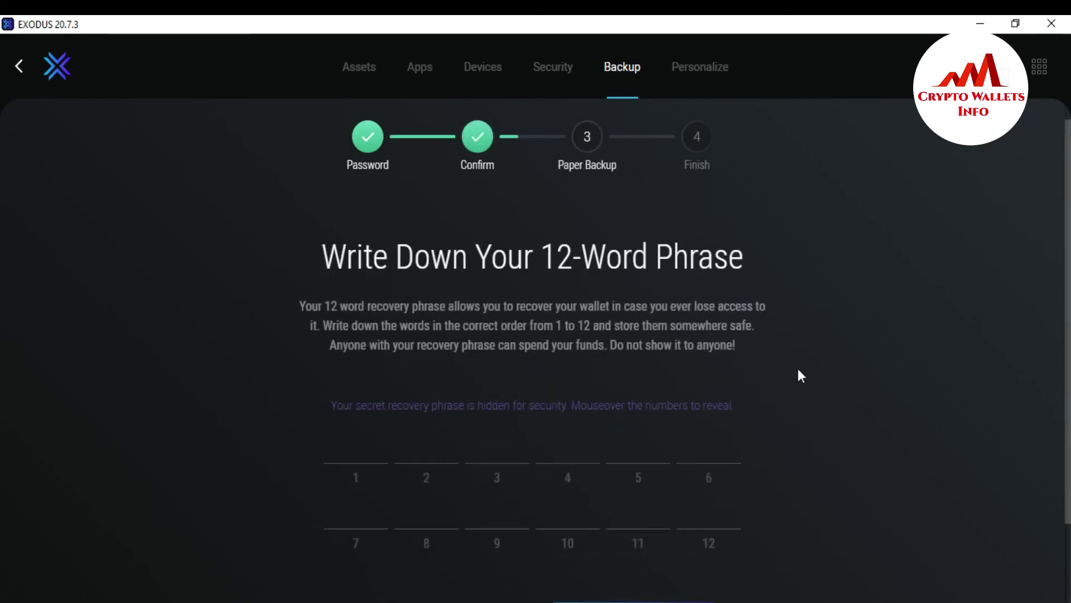
pyautogui.scroll(-3, 2, 275)
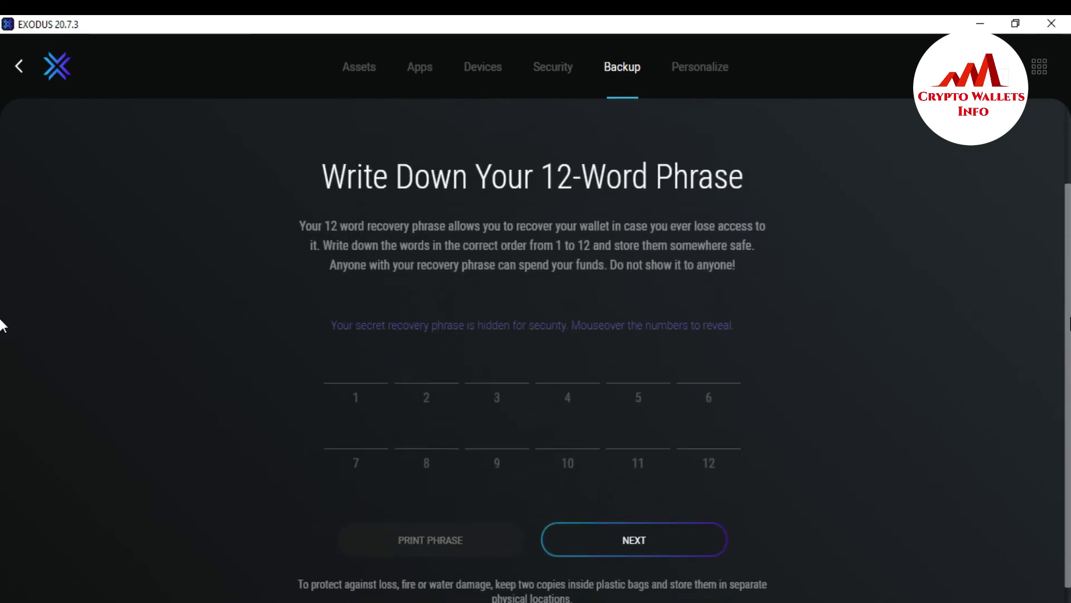
pyautogui.click(637, 546)
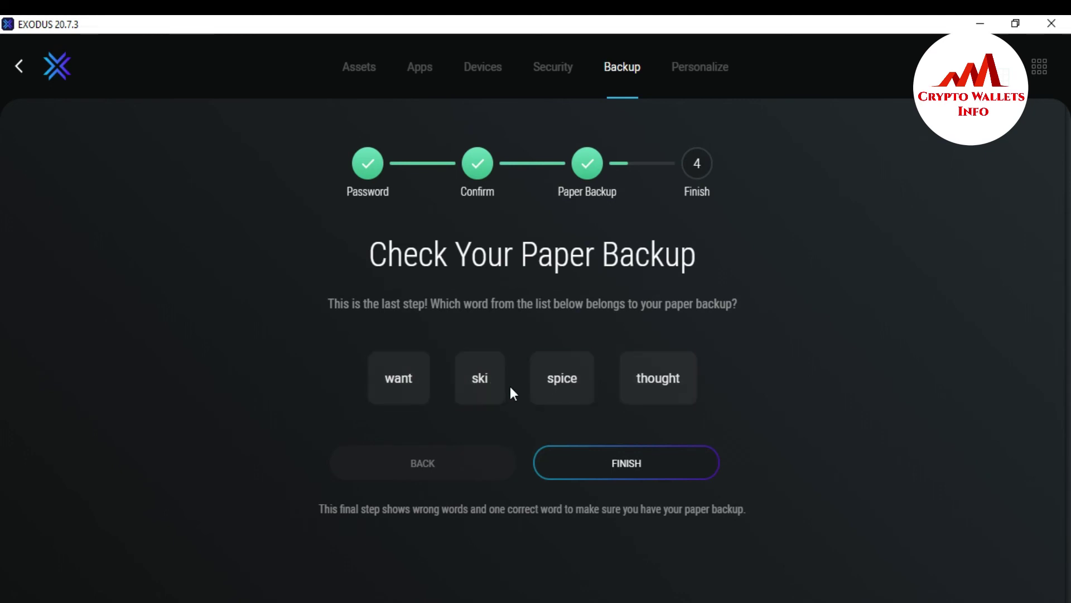
pyautogui.click(480, 387)
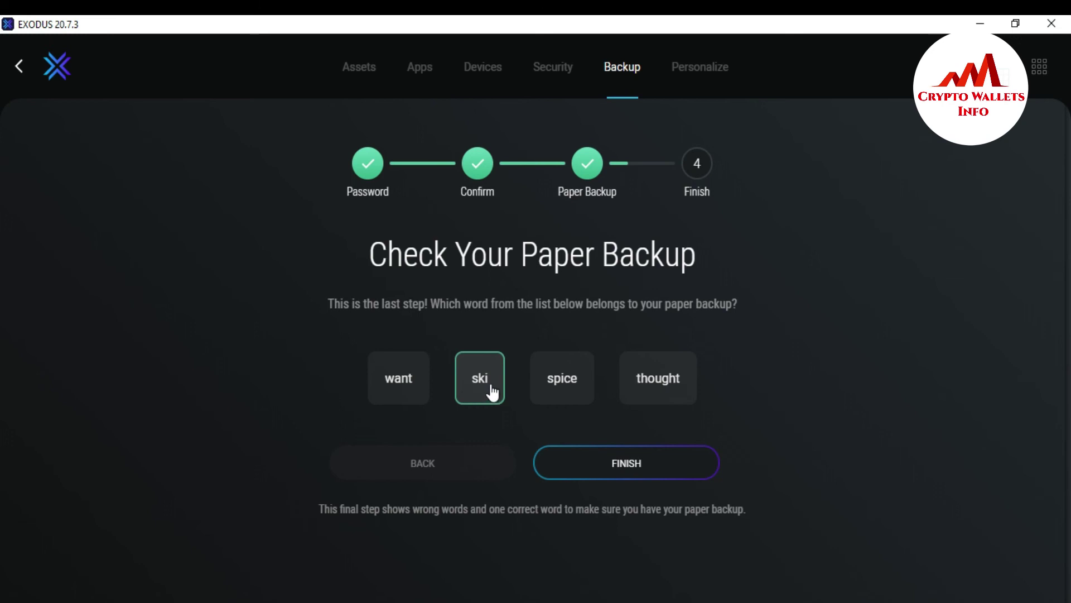
pyautogui.click(491, 391)
pyautogui.click(651, 460)
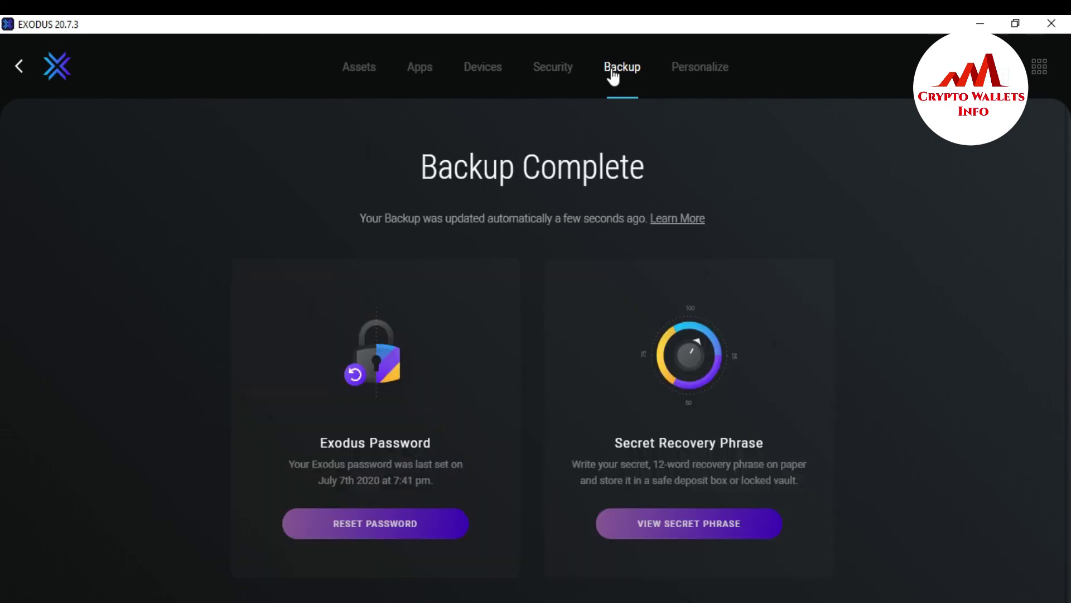
# - Go back to the Backup Complete summary, then switch to the Opera browser
pyautogui.click(20, 67)
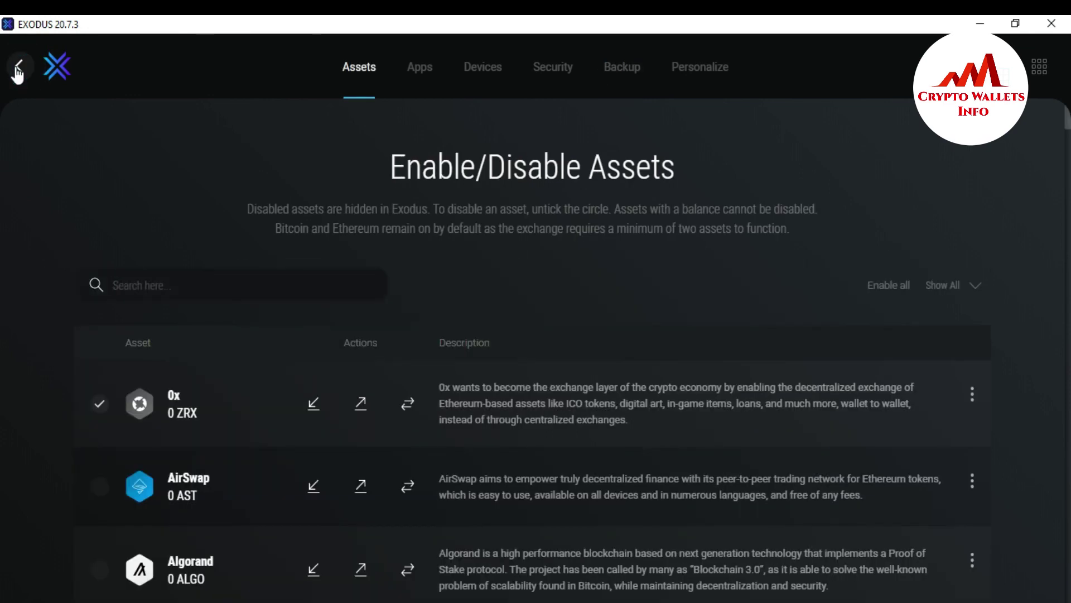
pyautogui.click(19, 69)
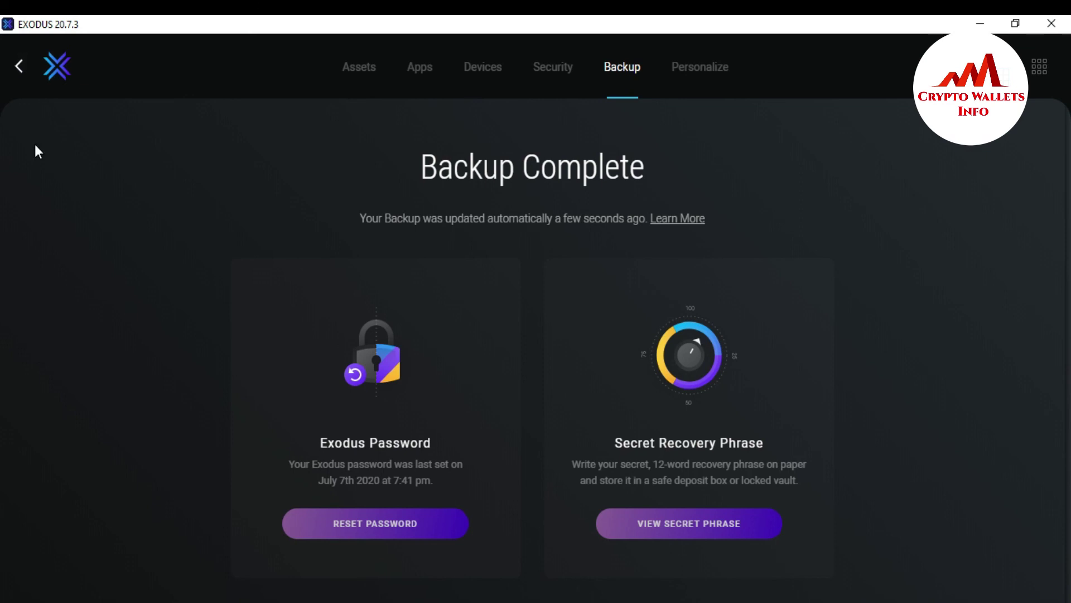
pyautogui.hotkey('alt', 'Tab')
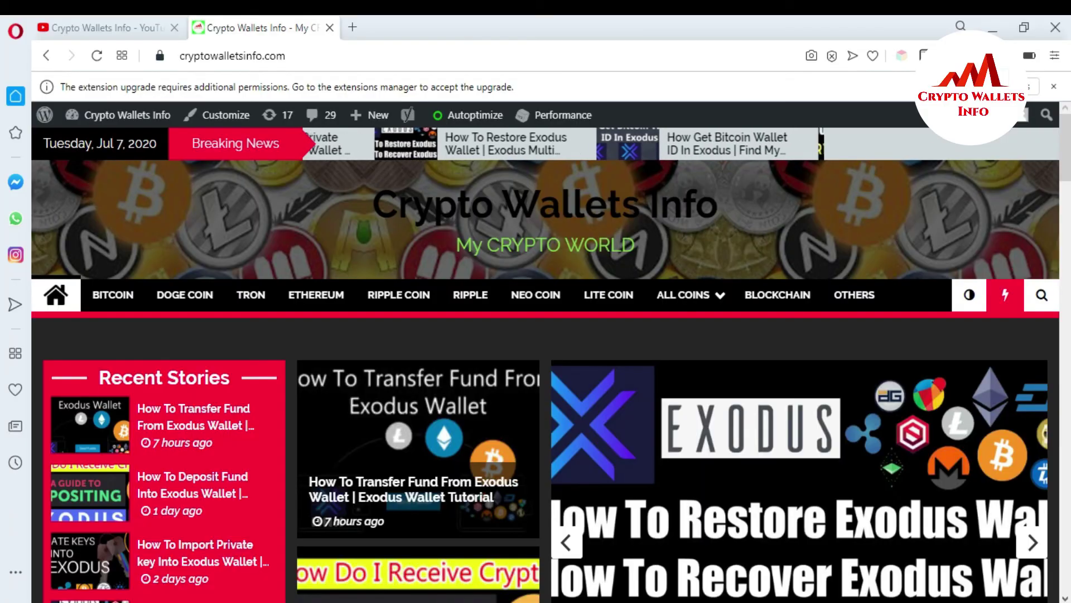
pyautogui.click(116, 33)
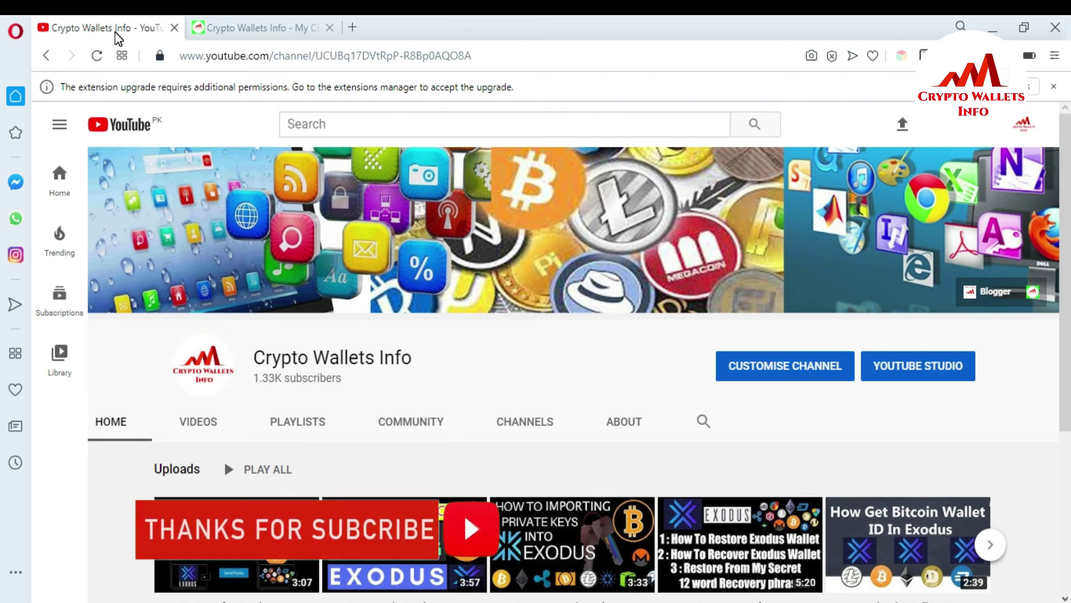
pyautogui.click(199, 24)
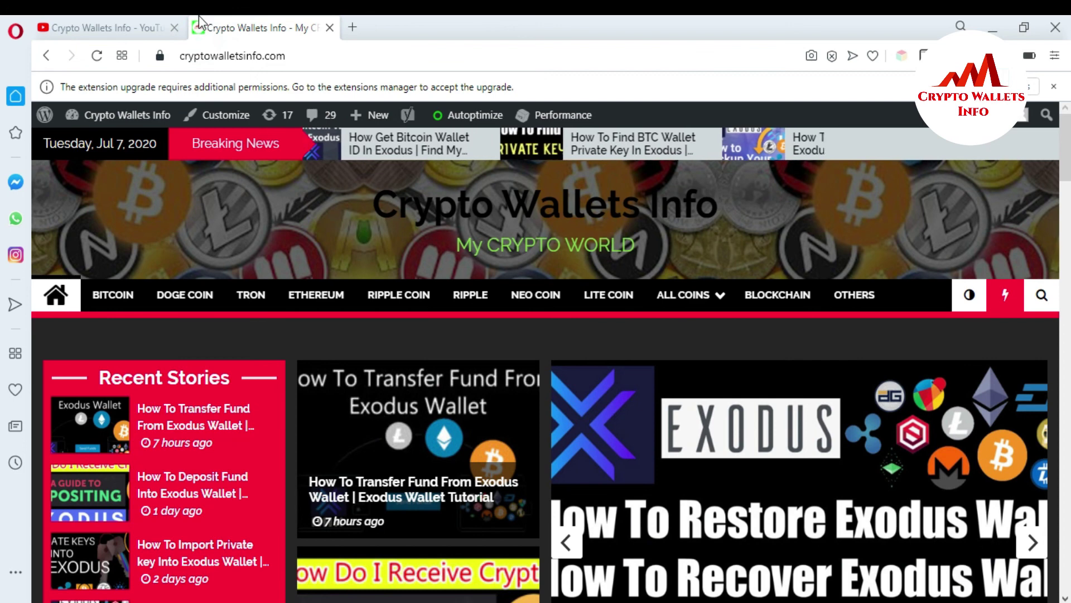